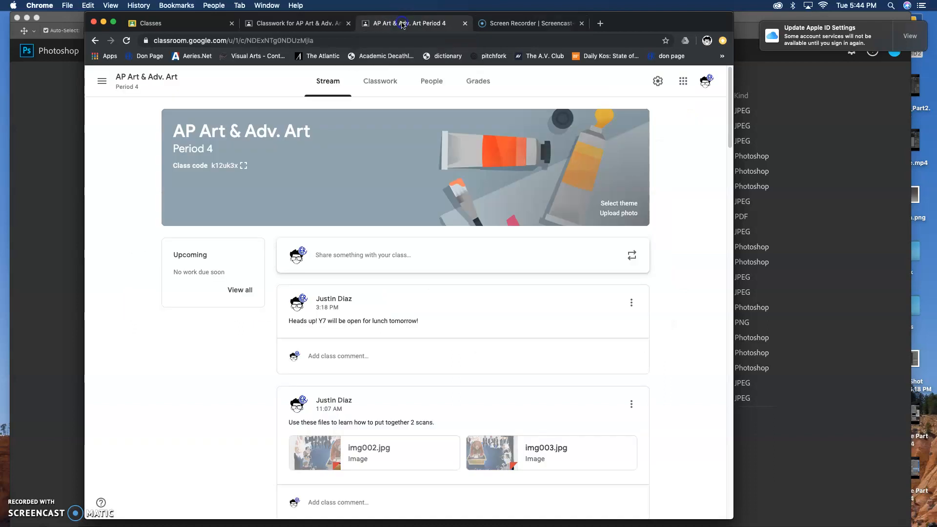
# Step: Open the posted img002.jpg scan from the class stream in its own window and download it
pyautogui.scroll(-2, 384, 362)
pyautogui.click(354, 368)
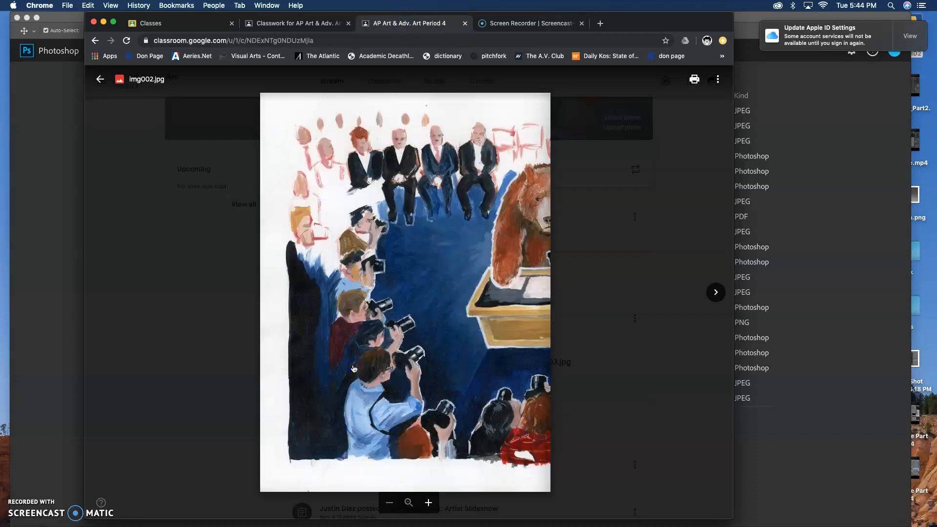
pyautogui.click(719, 79)
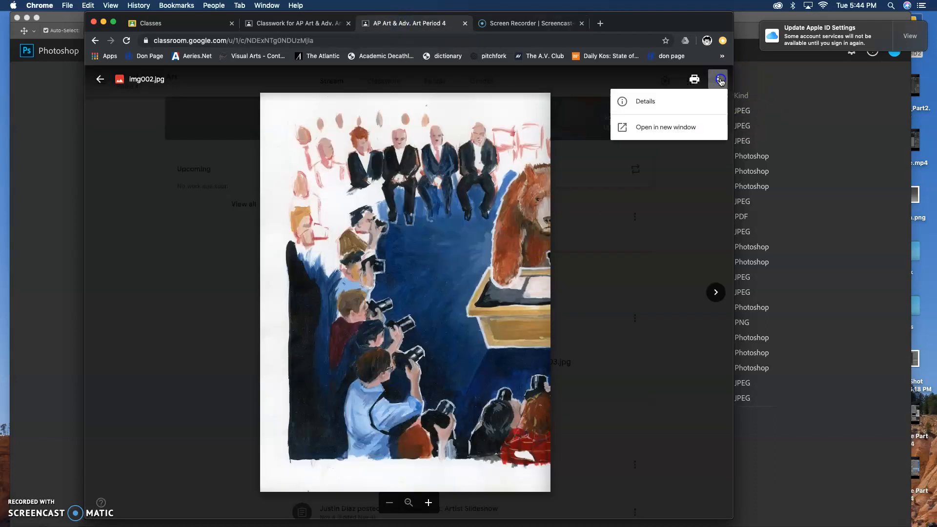
pyautogui.click(705, 129)
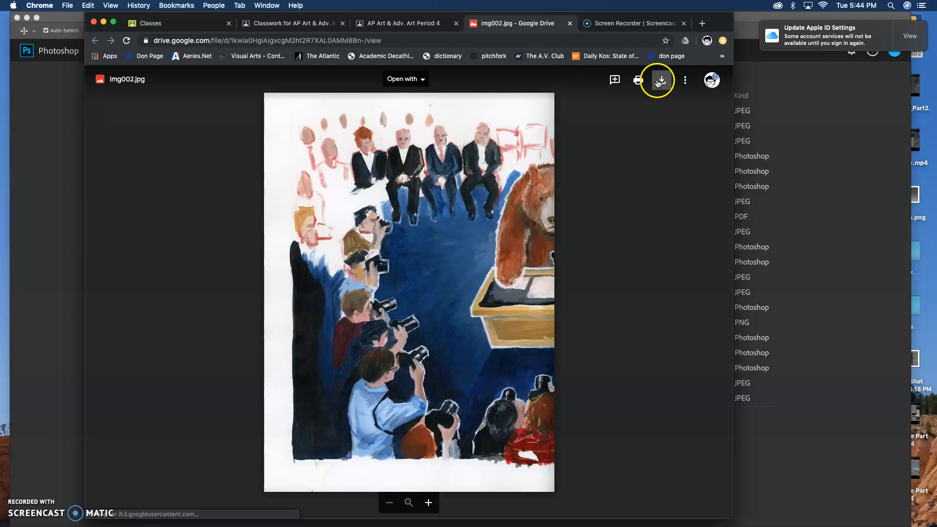
pyautogui.click(659, 83)
# Step: Return to the class attachments, open the img003.jpg scan in its own window and download it
pyautogui.click(358, 23)
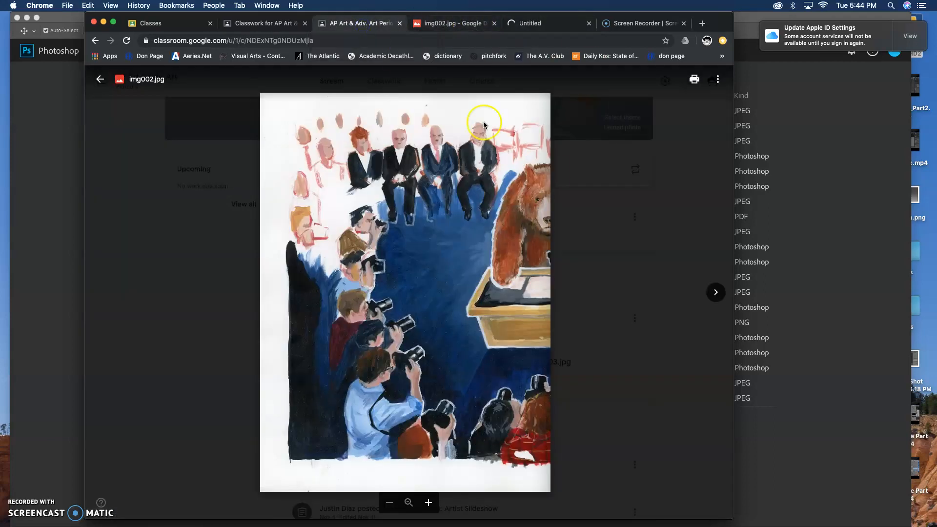
pyautogui.click(552, 173)
pyautogui.click(494, 441)
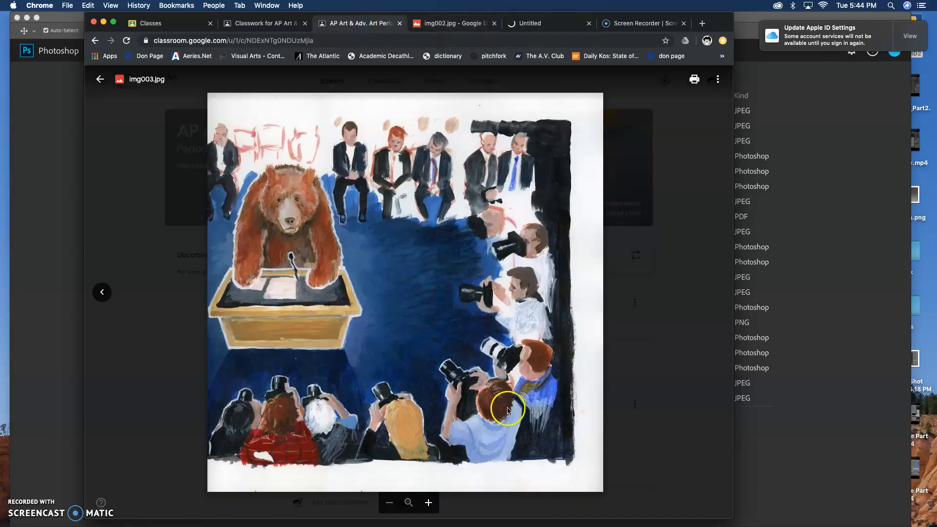
pyautogui.click(717, 79)
pyautogui.click(689, 125)
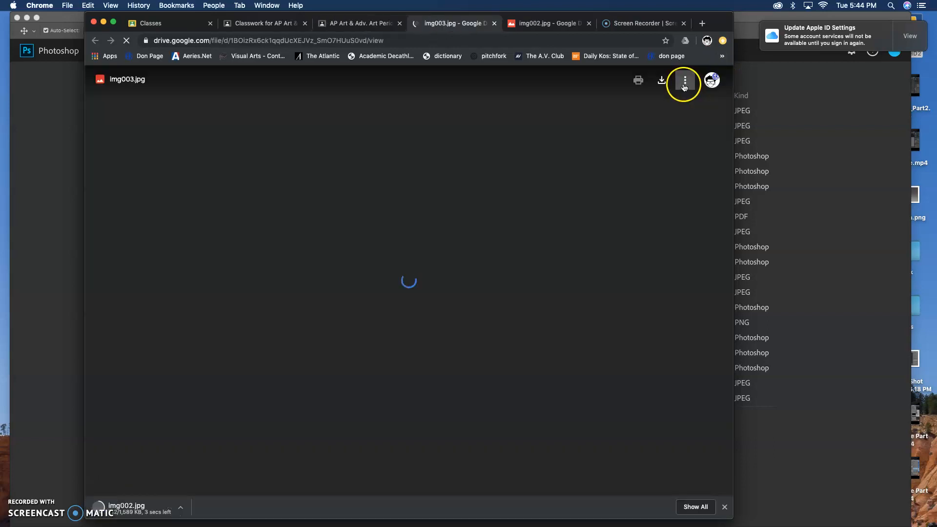
pyautogui.click(684, 85)
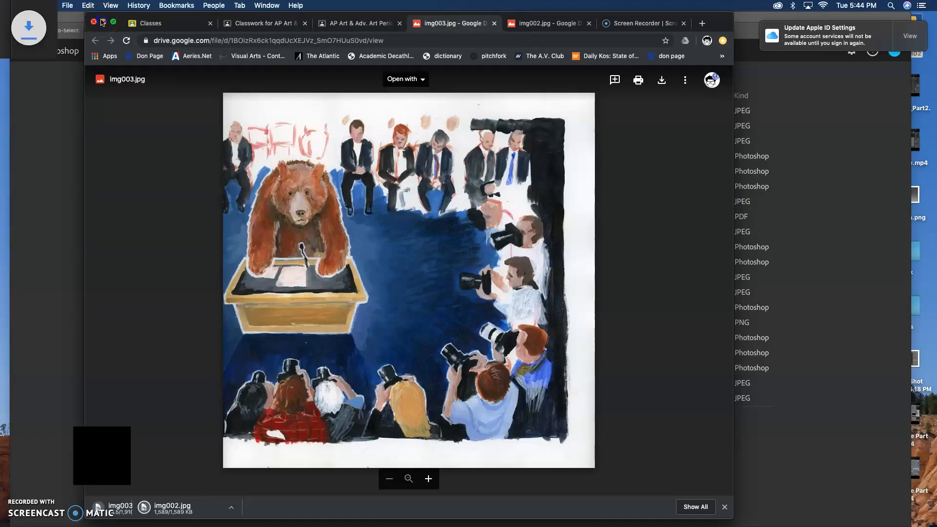
# Step: Minimize the browser and open the Downloads folder in Finder
pyautogui.click(102, 22)
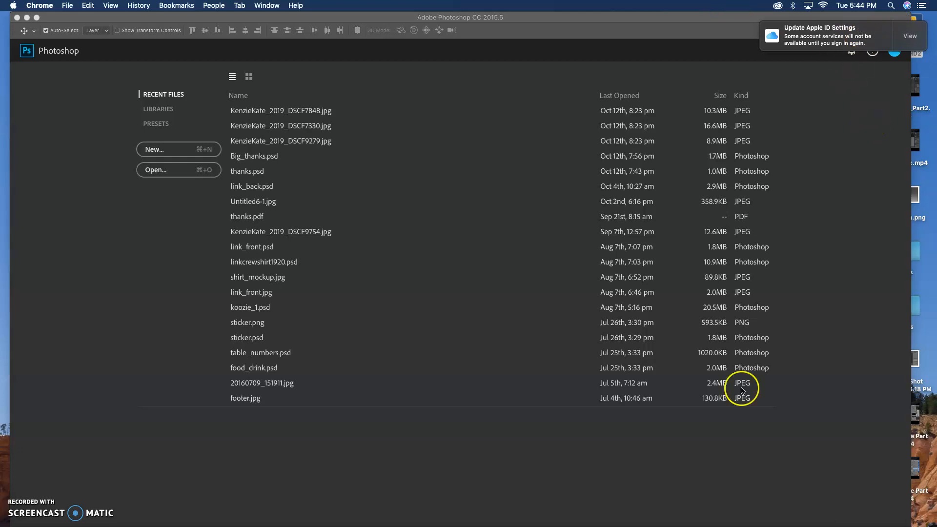
pyautogui.click(843, 521)
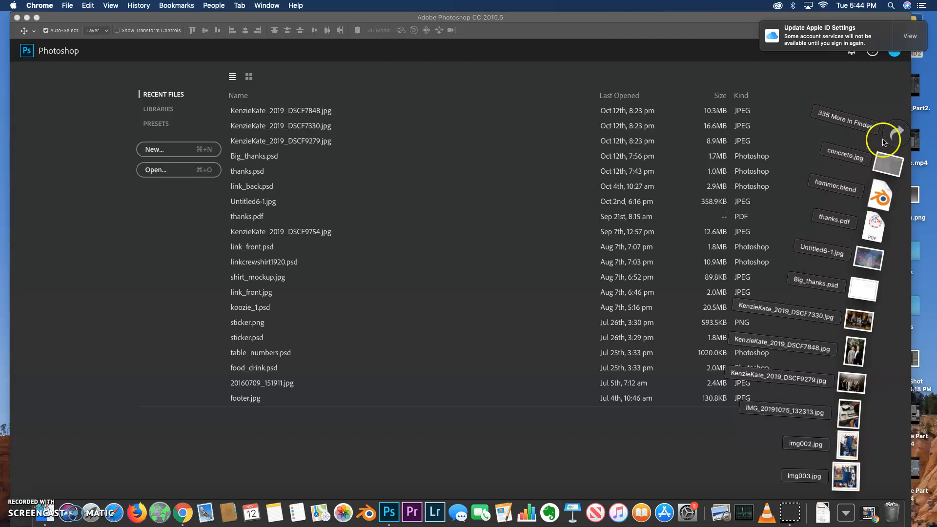
pyautogui.click(896, 133)
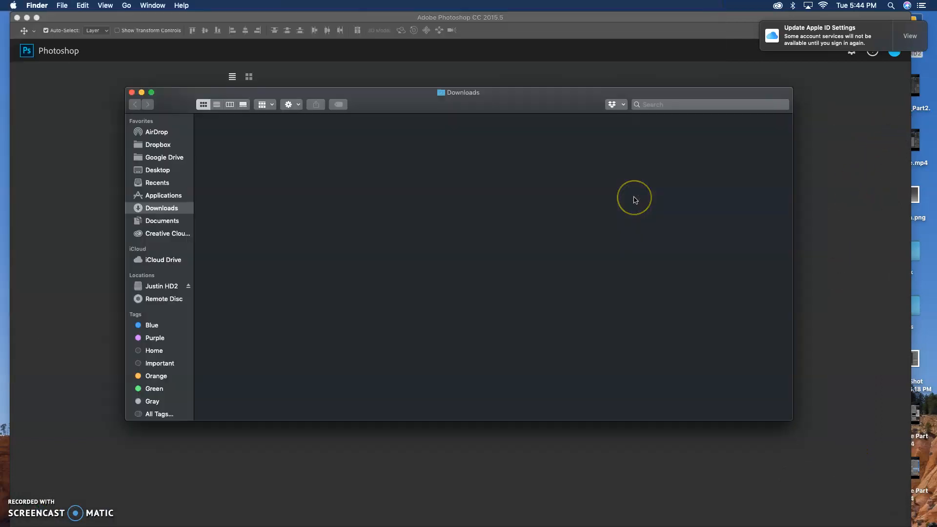
# Step: Open img002.jpg and img003.jpg together in Adobe Photoshop CC 2015.5
pyautogui.moveTo(319, 195); pyautogui.dragTo(208, 150)
pyautogui.click(226, 149)
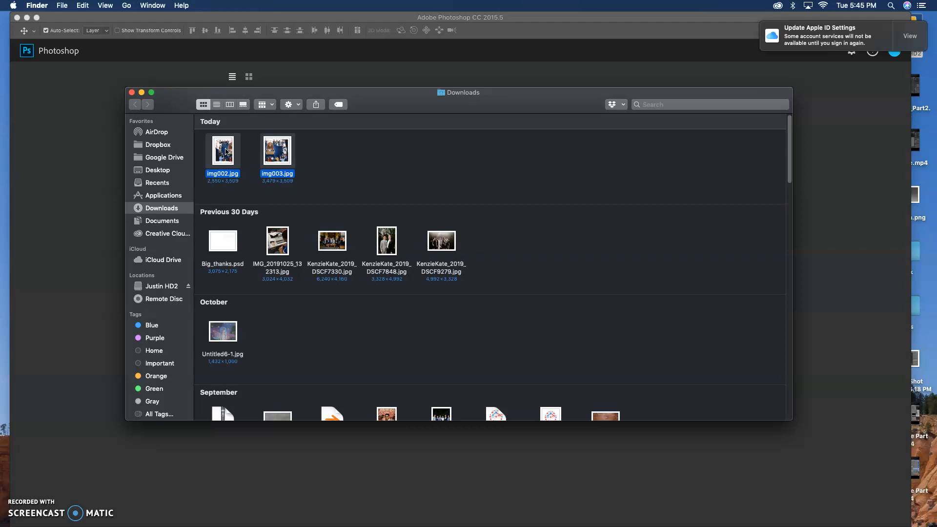
pyautogui.rightClick(226, 152)
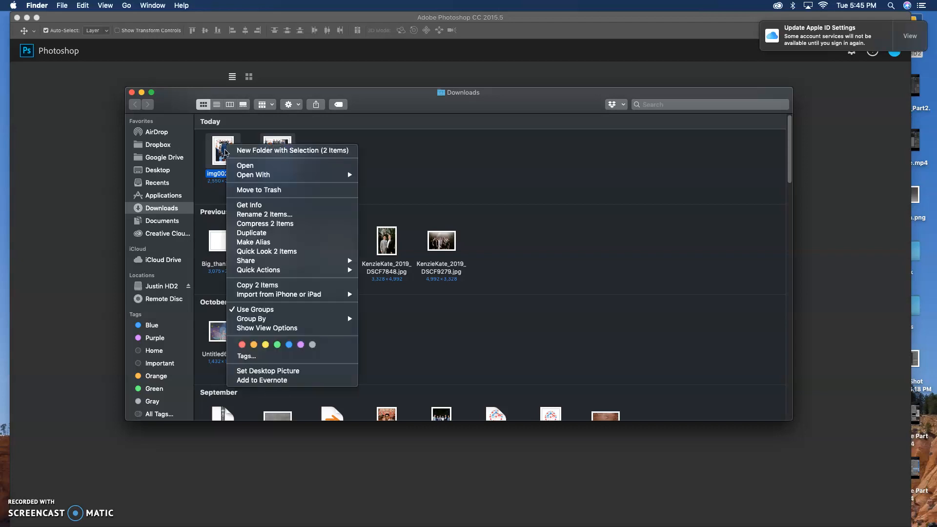
pyautogui.moveTo(257, 176)
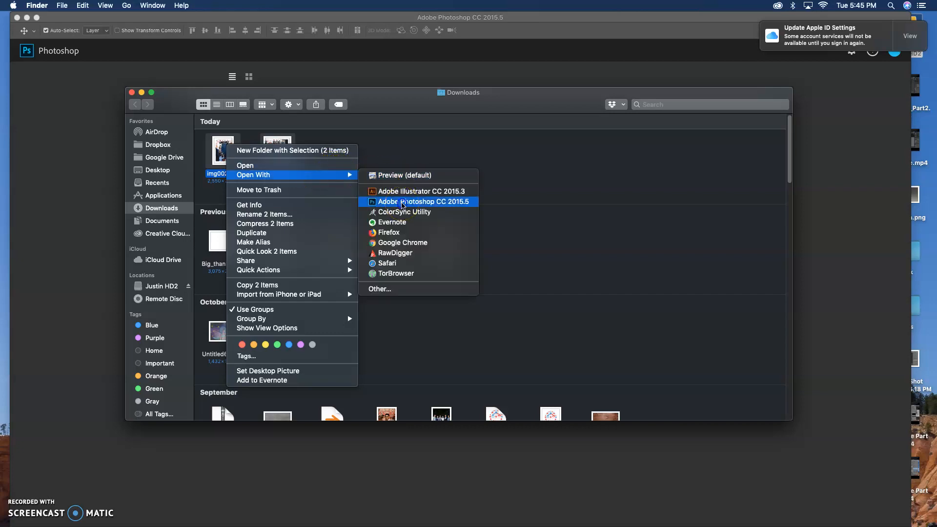
pyautogui.click(403, 202)
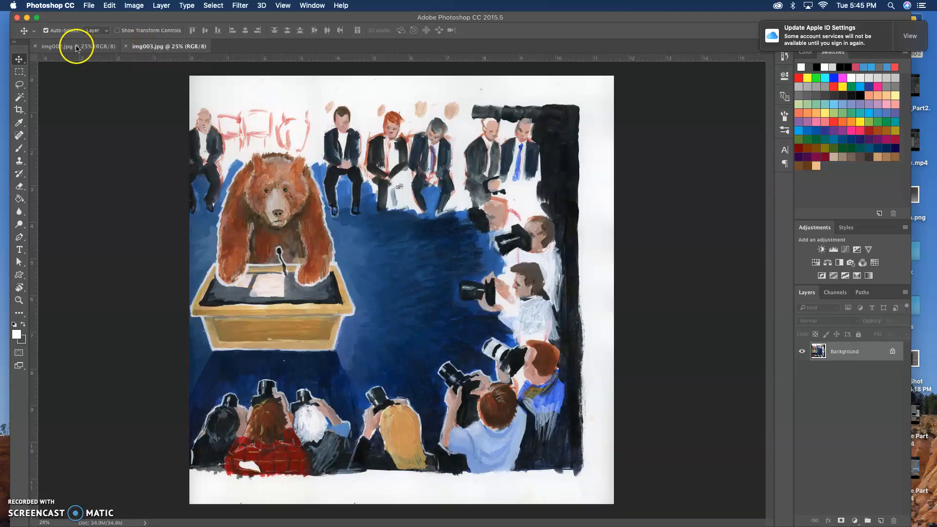
# Step: Set the canvas width of img002.jpg to 17 inches, anchored at the middle of its left edge
pyautogui.click(93, 47)
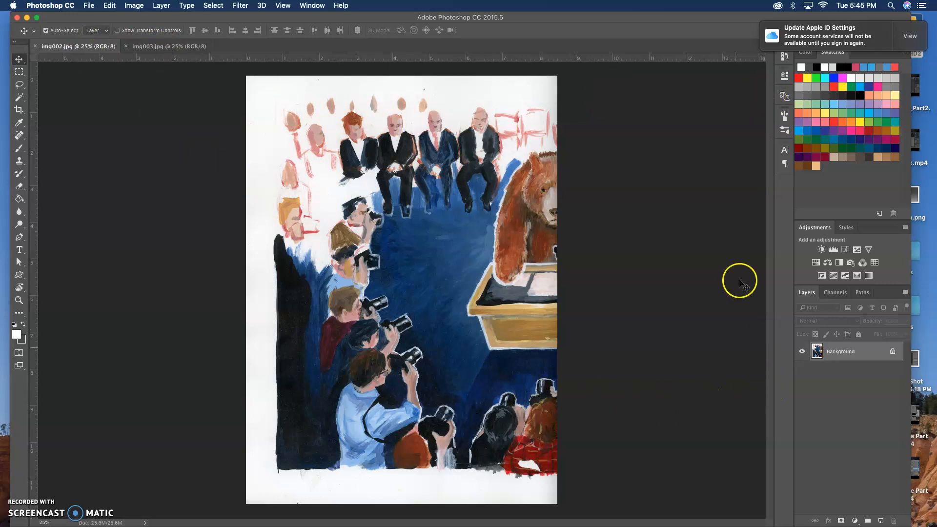
pyautogui.click(140, 6)
pyautogui.click(141, 6)
pyautogui.click(139, 6)
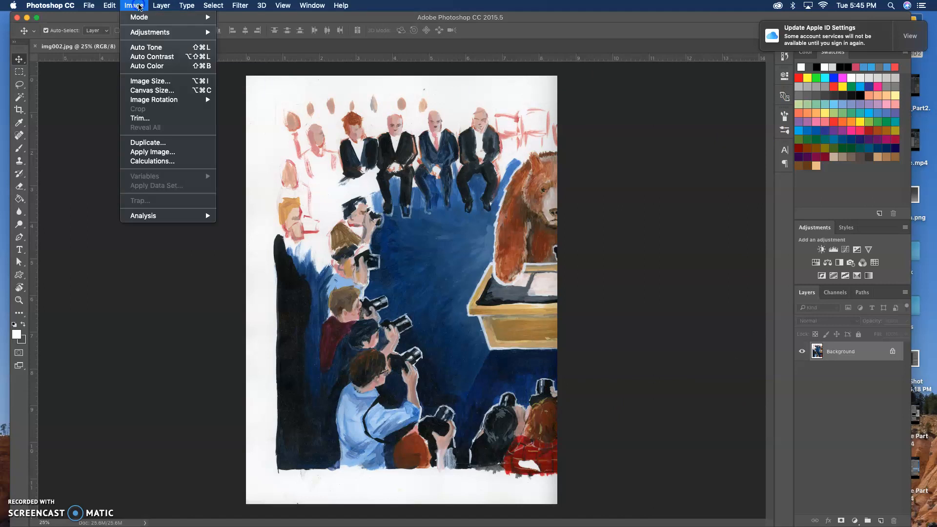
pyautogui.click(148, 91)
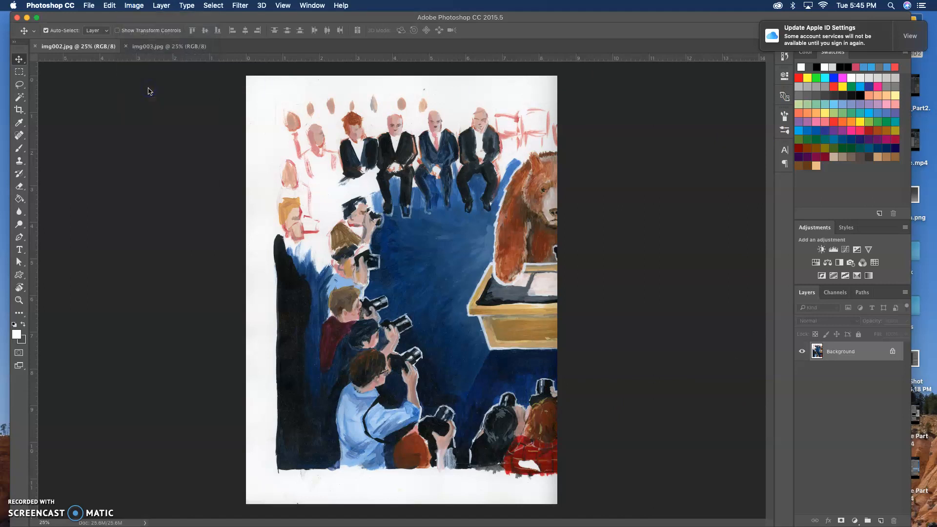
pyautogui.click(242, 151)
pyautogui.click(432, 225)
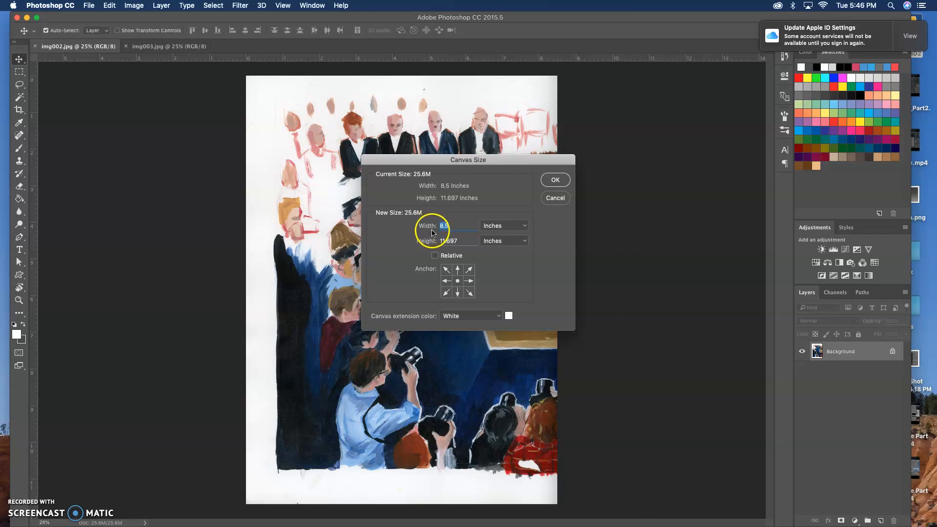
pyautogui.click(465, 225)
pyautogui.write('17')
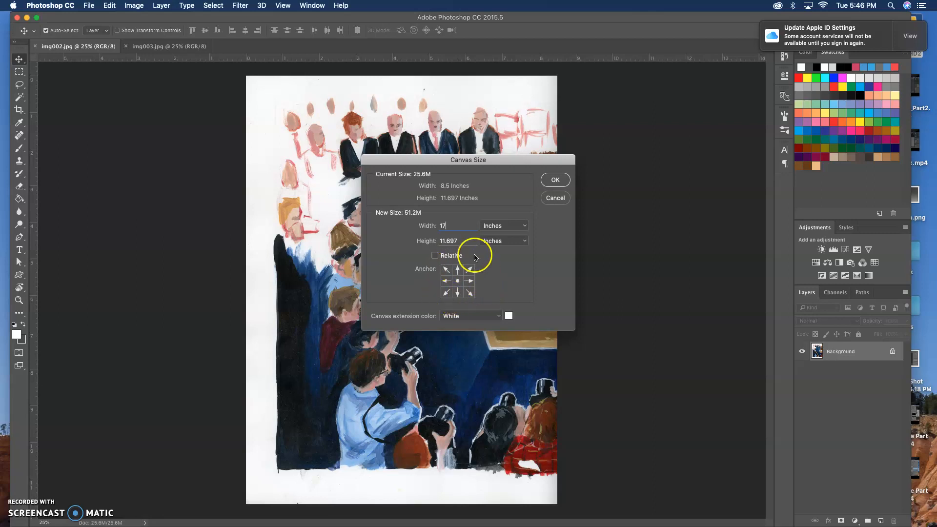
pyautogui.click(446, 282)
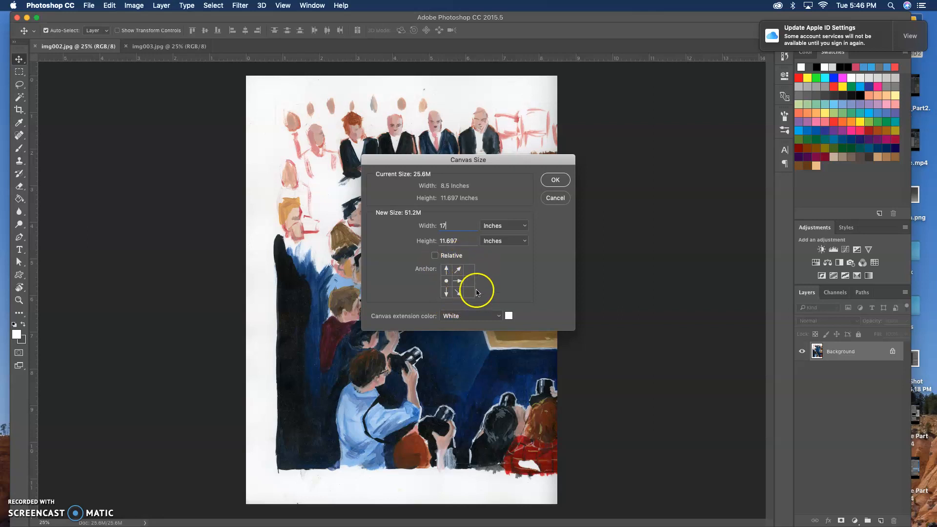
pyautogui.click(561, 185)
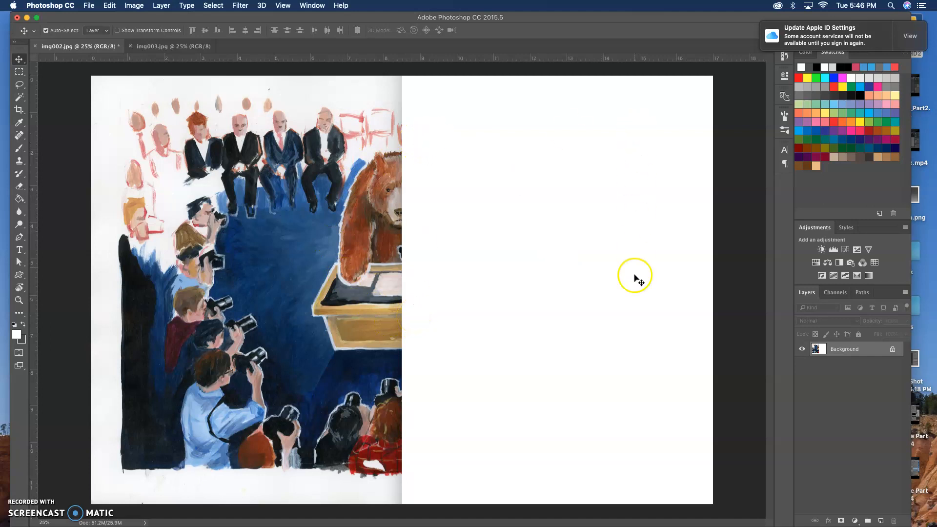
pyautogui.click(169, 49)
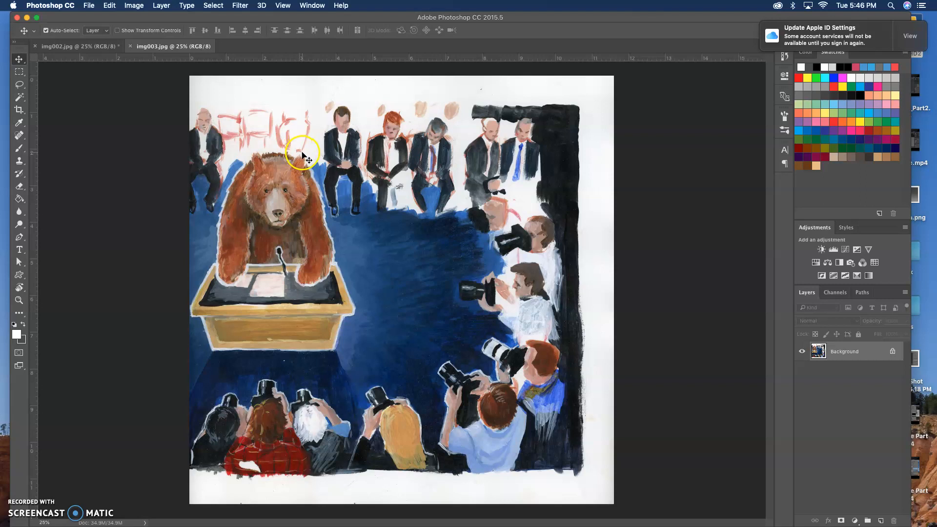
pyautogui.moveTo(299, 152); pyautogui.dragTo(420, 161)
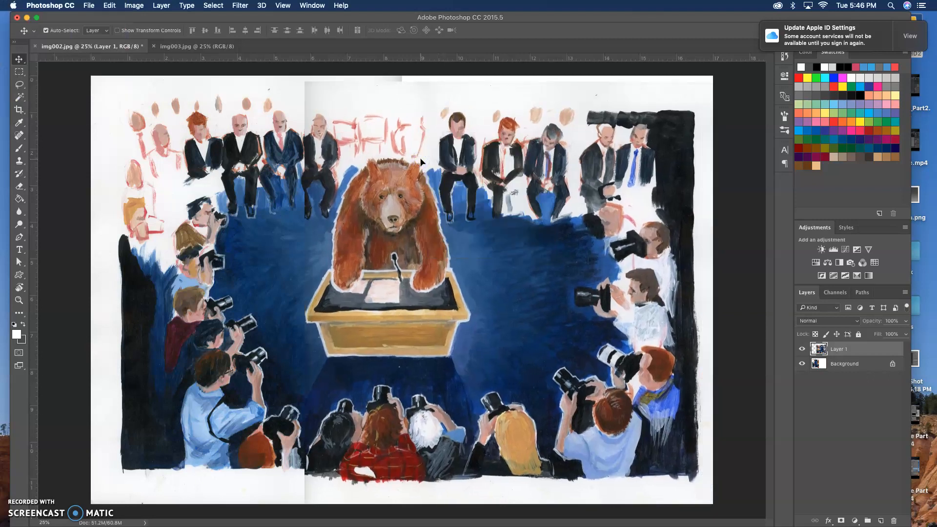
pyautogui.hotkey('ctrl', 'z')
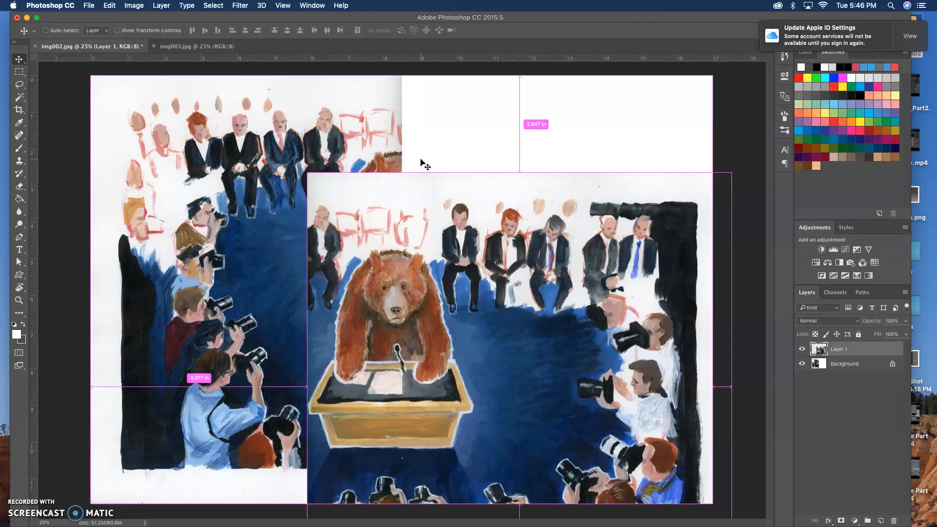
pyautogui.hotkey('ctrl', 'z')
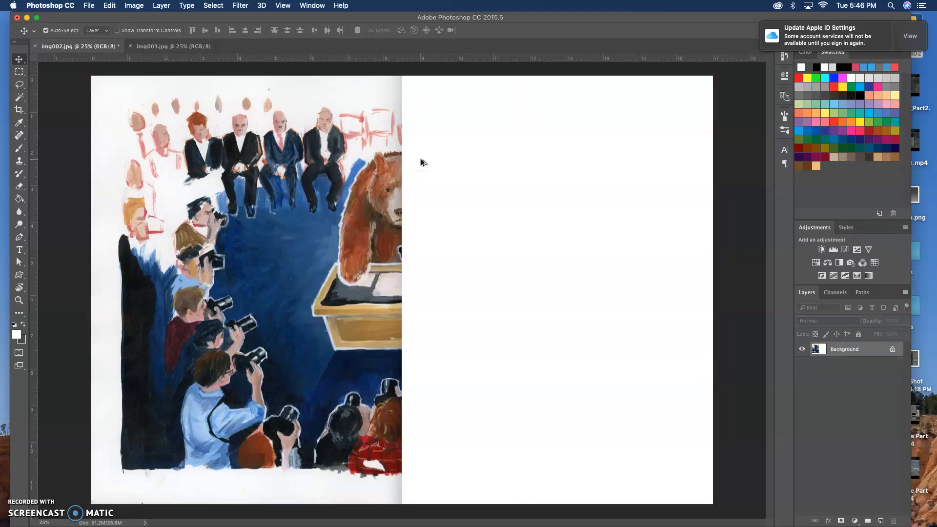
# Step: Copy the img003.jpg scan into img002.jpg with the Move tool and position it so the bear and podium overlap the original
pyautogui.click(161, 47)
pyautogui.click(18, 59)
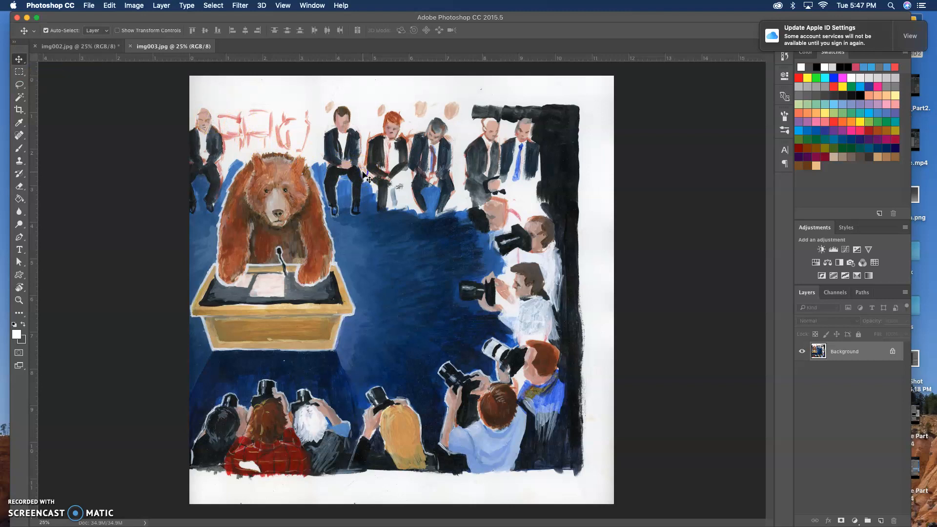
pyautogui.click(88, 46)
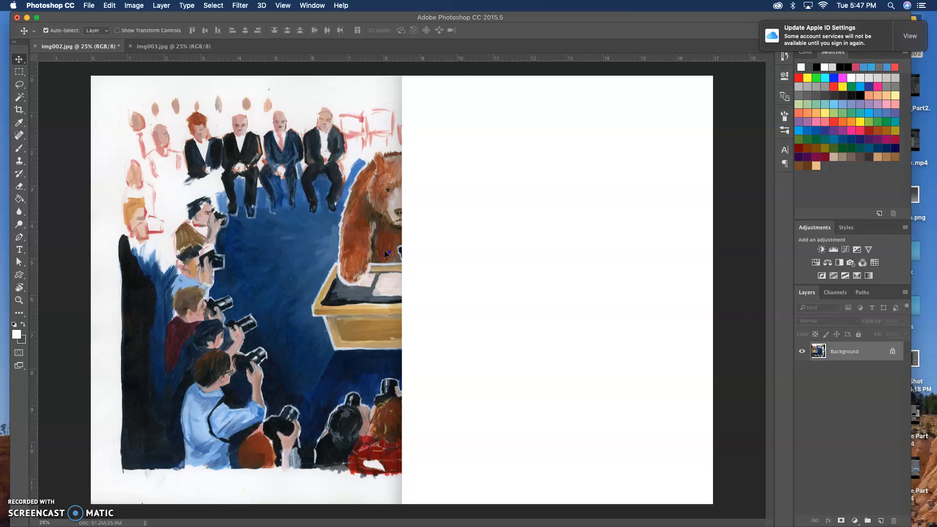
pyautogui.moveTo(376, 221)
pyautogui.mouseDown()
pyautogui.moveTo(374, 250)
pyautogui.moveTo(449, 209)
pyautogui.moveTo(592, 199)
pyautogui.mouseUp()
pyautogui.moveTo(499, 207); pyautogui.dragTo(406, 215)
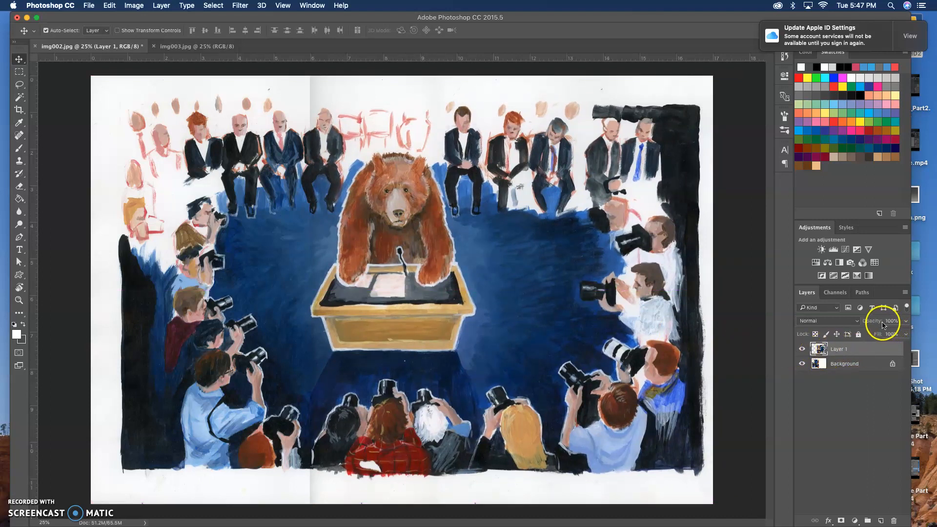
# Step: Lower Layer 1's opacity to 62% and nudge the layer up to line up the bear and podium with the scan beneath
pyautogui.moveTo(866, 323); pyautogui.dragTo(862, 323)
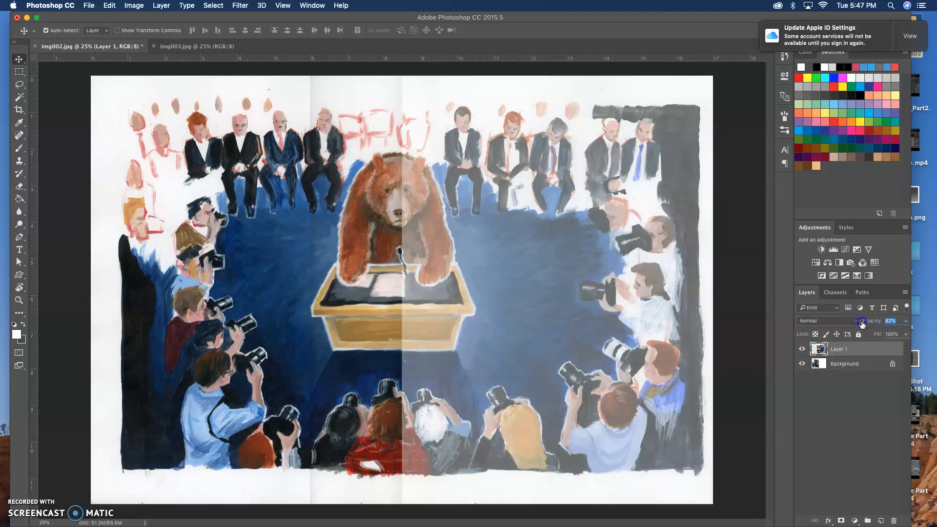
pyautogui.moveTo(533, 325); pyautogui.dragTo(535, 326)
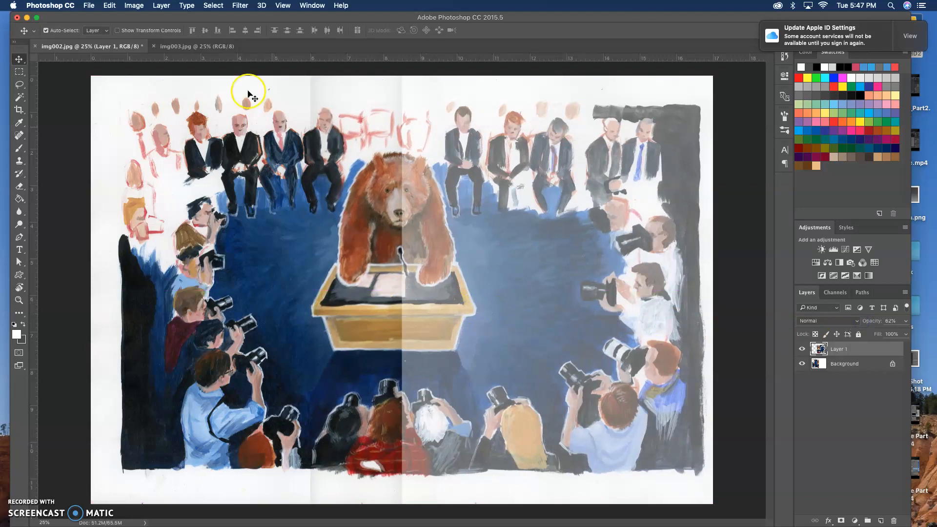
pyautogui.press('super')
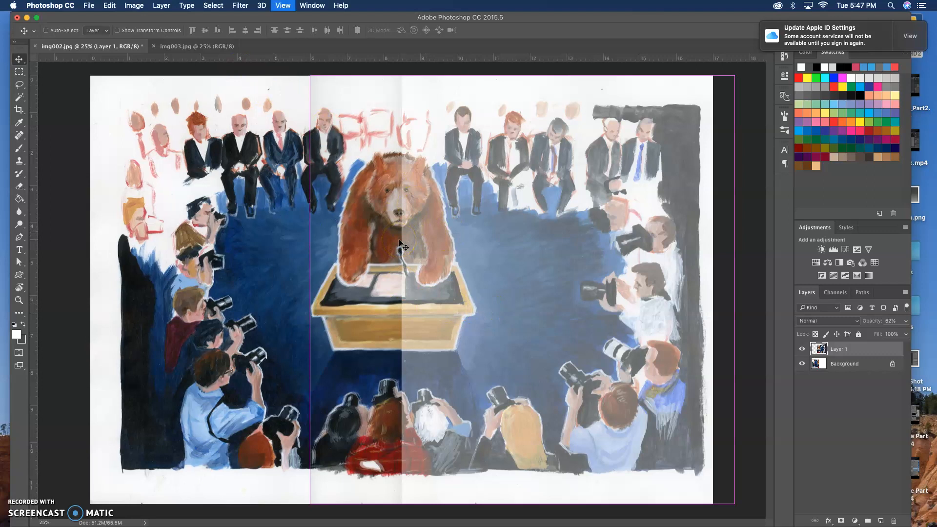
pyautogui.press('super+equal')
pyautogui.press('super+equal')
pyautogui.moveTo(416, 240); pyautogui.dragTo(424, 238)
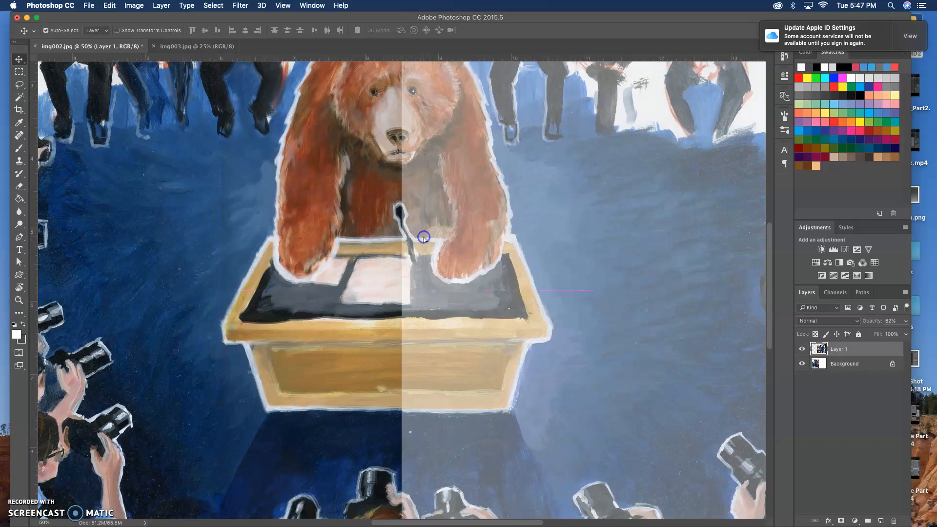
pyautogui.press('Up')
pyautogui.press('Up')
pyautogui.press('Up')
pyautogui.press('Up')
pyautogui.press('Up')
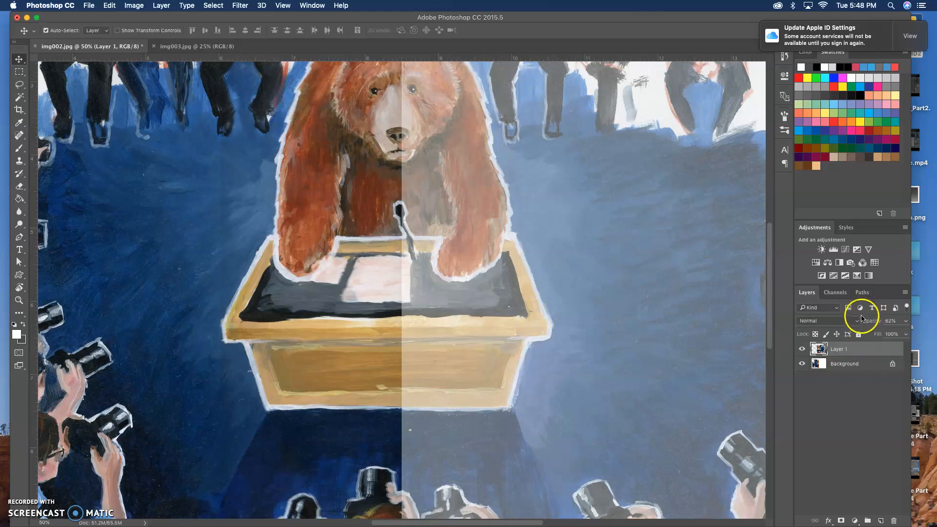
# Step: Restore Layer 1's opacity to 100%
pyautogui.moveTo(870, 322); pyautogui.dragTo(900, 321)
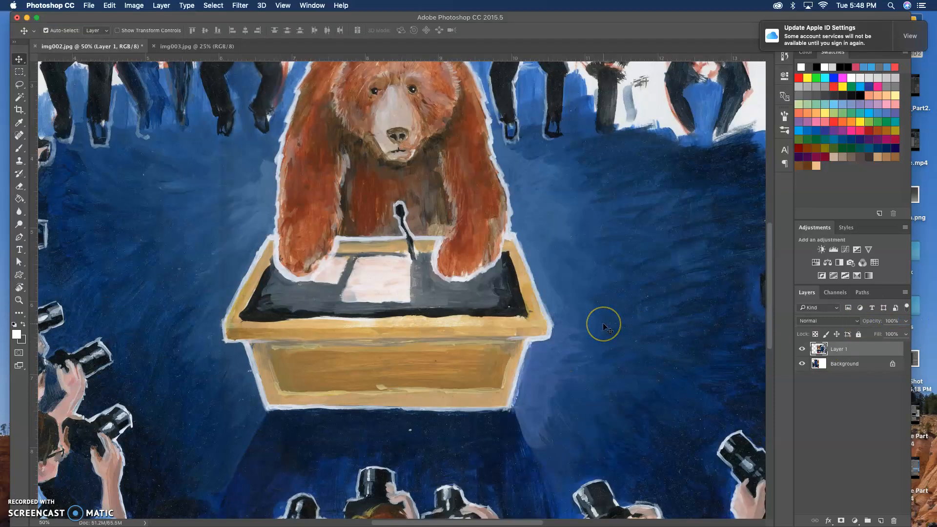
pyautogui.press('super')
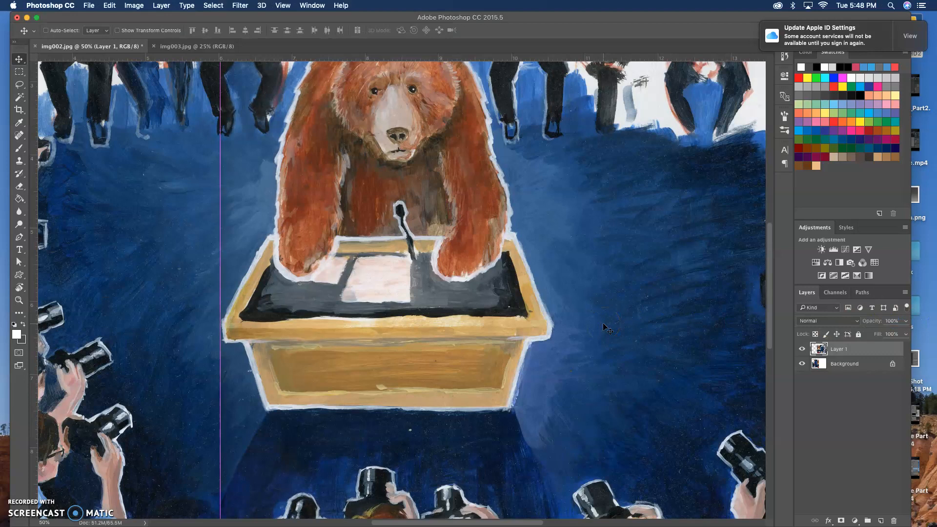
# Step: Set up the Eraser with a soft round brush at 252 px, 0% hardness and 33% flow
pyautogui.press('super+minus')
pyautogui.press('super+minus')
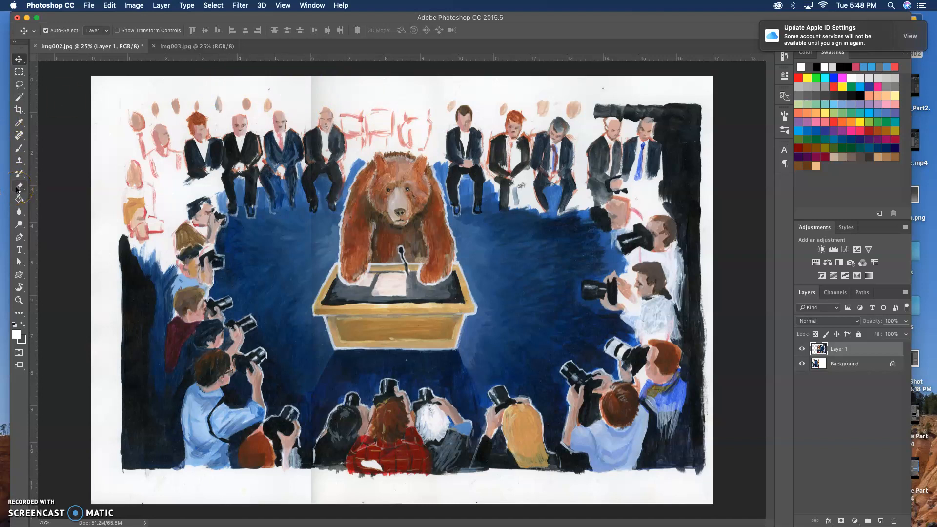
pyautogui.moveTo(22, 190); pyautogui.dragTo(74, 189)
pyautogui.click(57, 34)
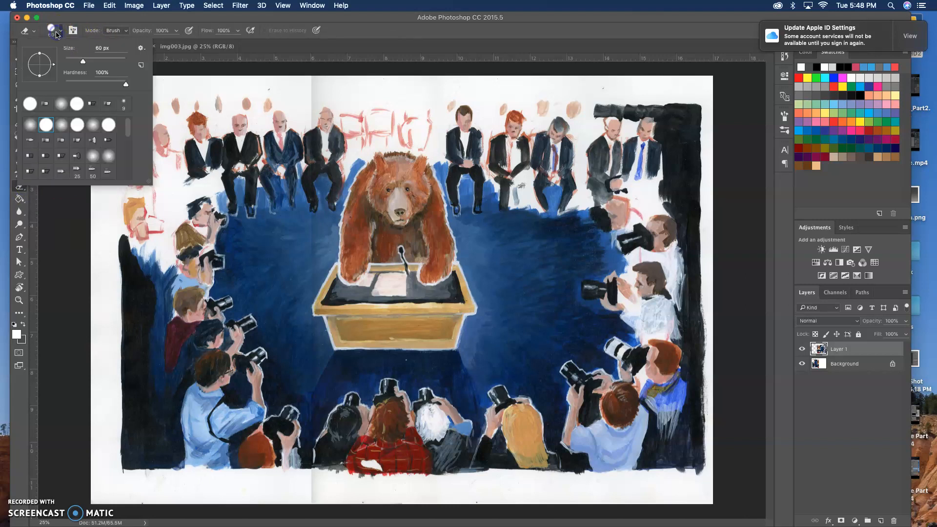
pyautogui.click(31, 127)
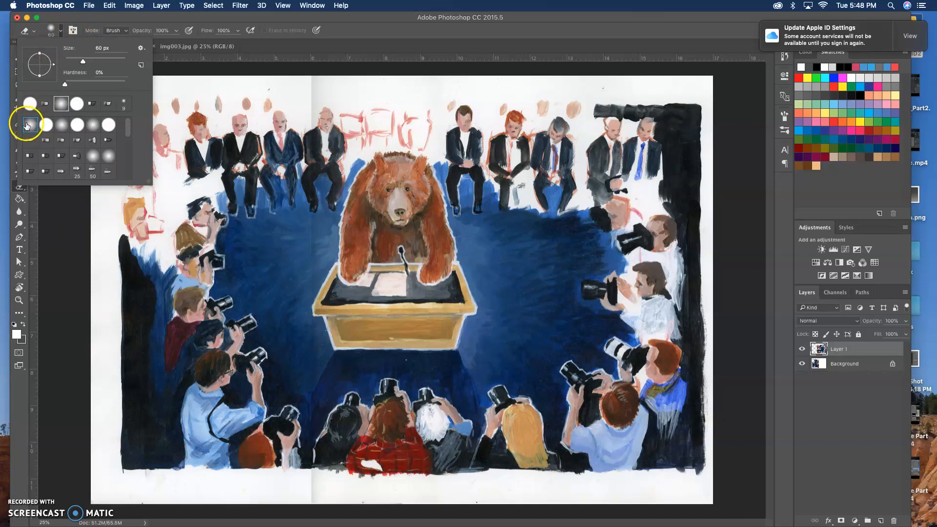
pyautogui.moveTo(83, 60); pyautogui.dragTo(108, 63)
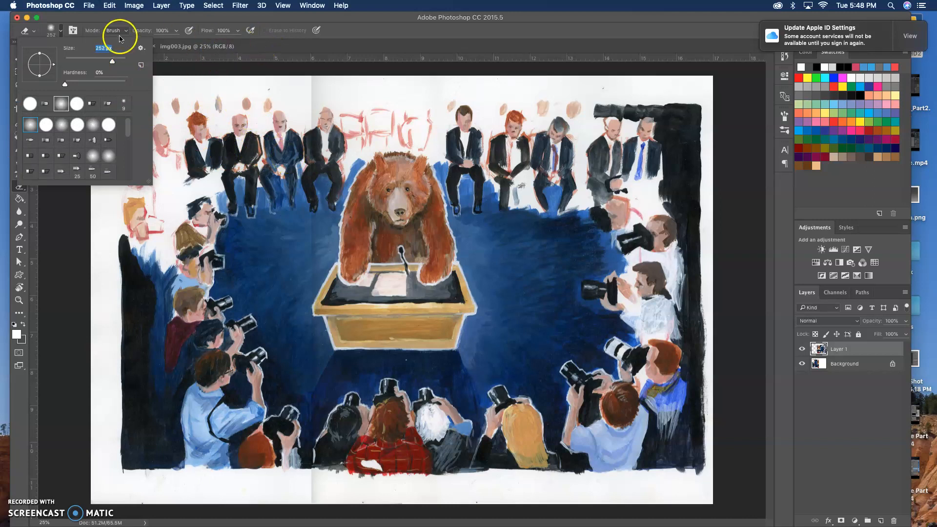
pyautogui.click(216, 20)
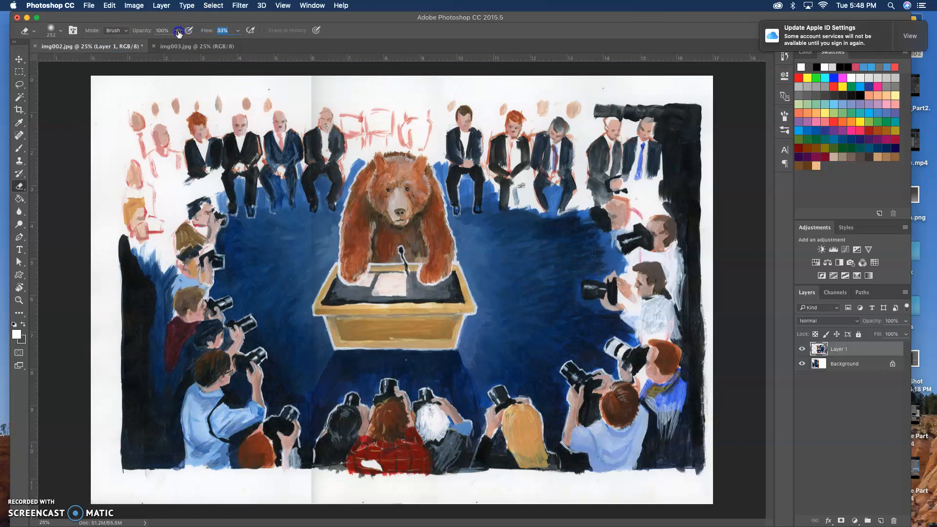
# Step: Erase Layer 1's hard left edge along its full height to blend the seam into the scan beneath
pyautogui.moveTo(303, 146); pyautogui.dragTo(305, 175)
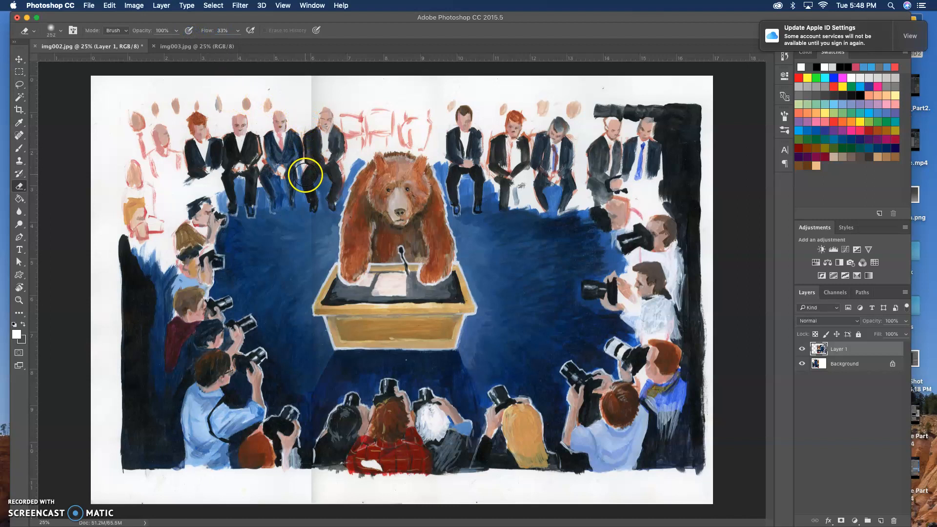
pyautogui.moveTo(313, 83)
pyautogui.mouseDown()
pyautogui.moveTo(313, 168)
pyautogui.moveTo(312, 73)
pyautogui.moveTo(301, 244)
pyautogui.moveTo(304, 231)
pyautogui.mouseUp()
pyautogui.moveTo(308, 214)
pyautogui.mouseDown()
pyautogui.moveTo(309, 328)
pyautogui.moveTo(309, 254)
pyautogui.mouseUp()
pyautogui.moveTo(310, 398)
pyautogui.mouseDown()
pyautogui.moveTo(314, 315)
pyautogui.moveTo(313, 444)
pyautogui.mouseUp()
pyautogui.moveTo(313, 477)
pyautogui.mouseDown()
pyautogui.moveTo(313, 445)
pyautogui.moveTo(312, 502)
pyautogui.mouseUp()
pyautogui.moveTo(313, 279)
pyautogui.mouseDown()
pyautogui.moveTo(315, 88)
pyautogui.moveTo(316, 126)
pyautogui.moveTo(344, 122)
pyautogui.moveTo(327, 213)
pyautogui.moveTo(352, 136)
pyautogui.moveTo(345, 148)
pyautogui.moveTo(326, 83)
pyautogui.mouseUp()
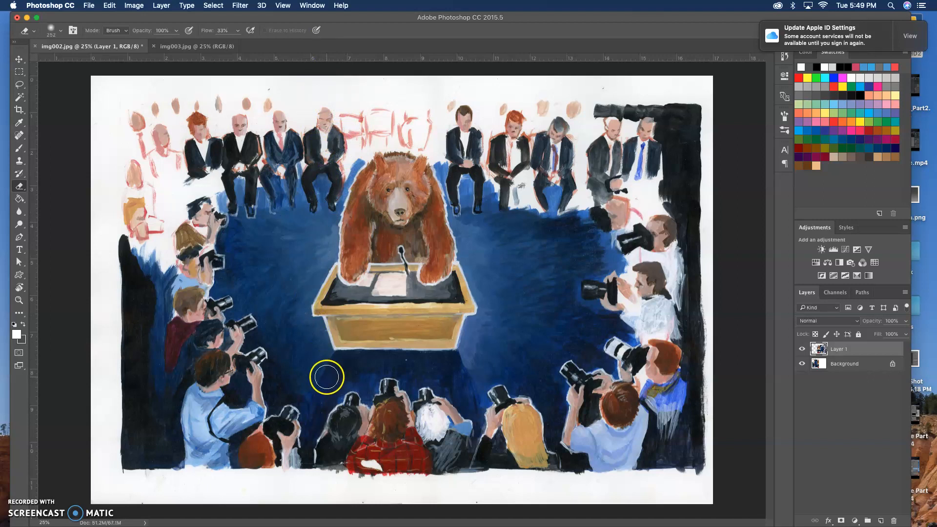
pyautogui.click(349, 146)
pyautogui.click(336, 67)
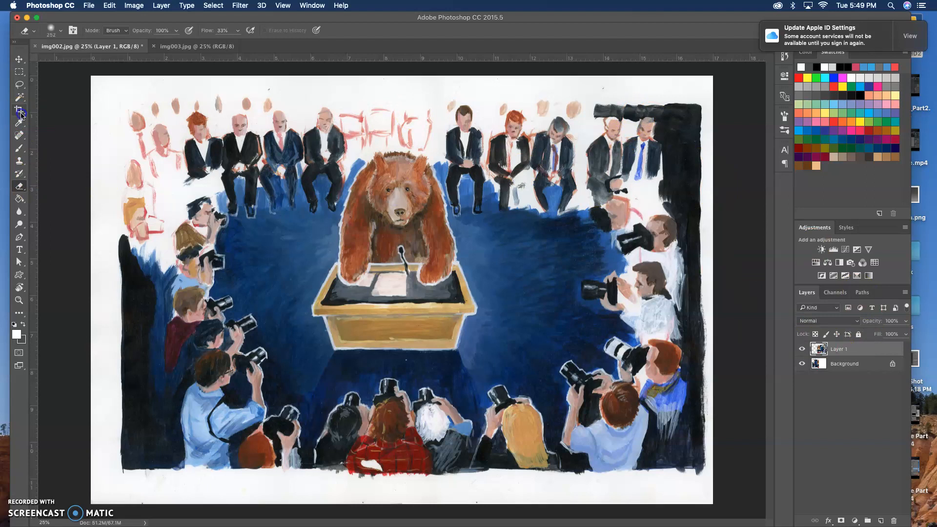
# Step: Crop the excess white margin from the left, bottom and top of the combined painting
pyautogui.click(19, 111)
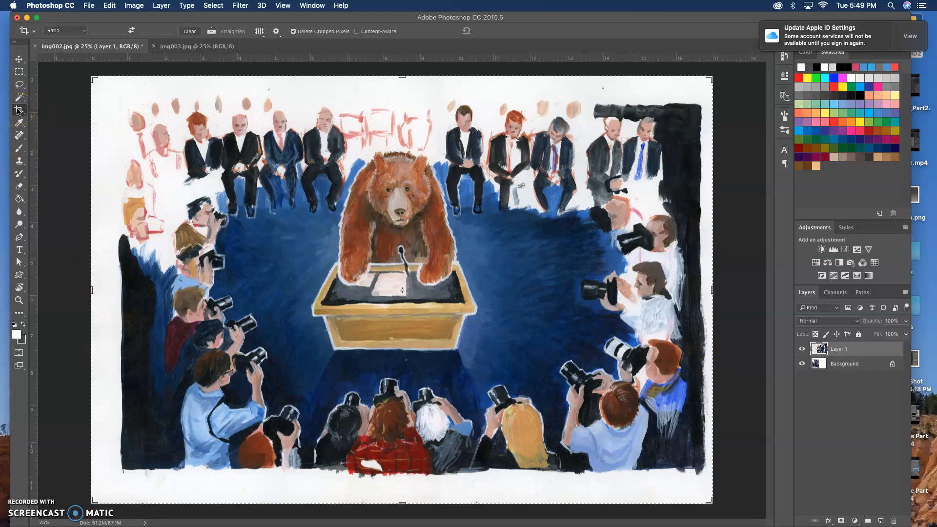
pyautogui.moveTo(94, 292); pyautogui.dragTo(99, 292)
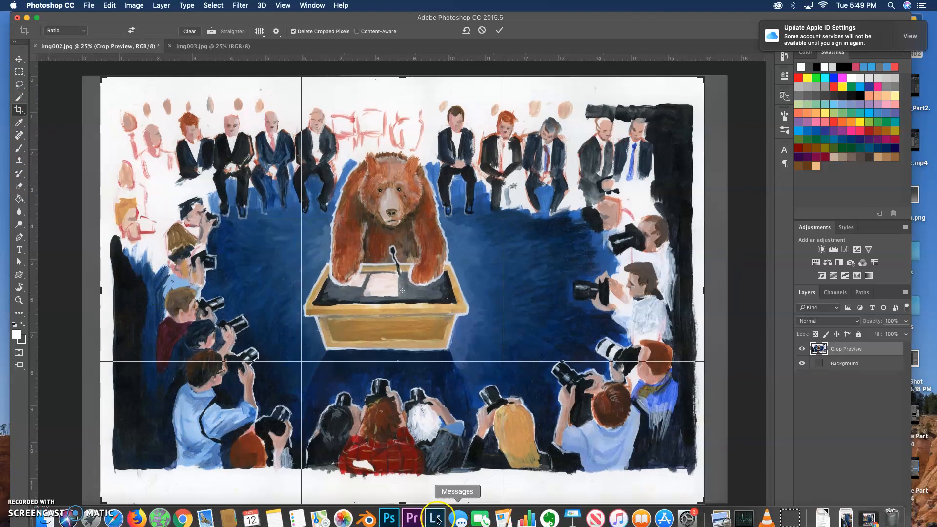
pyautogui.moveTo(403, 498); pyautogui.dragTo(405, 488)
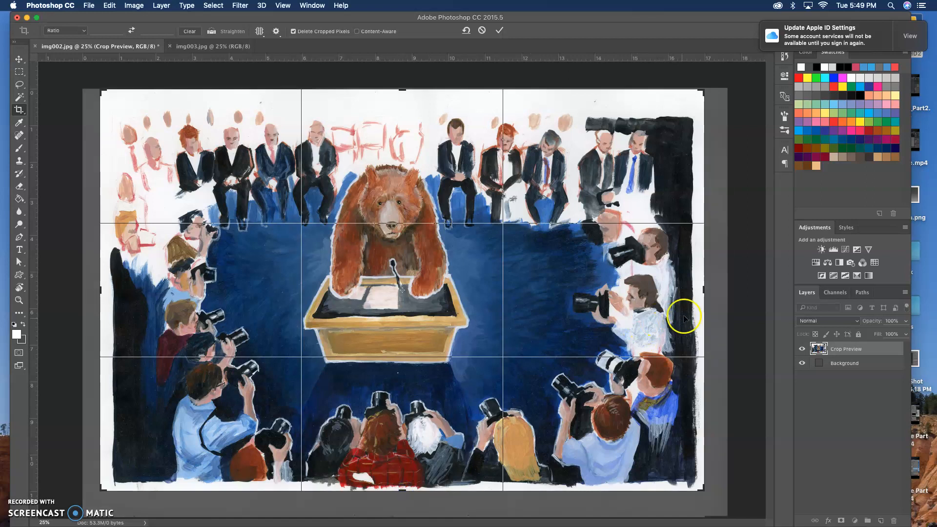
pyautogui.moveTo(403, 90); pyautogui.dragTo(404, 98)
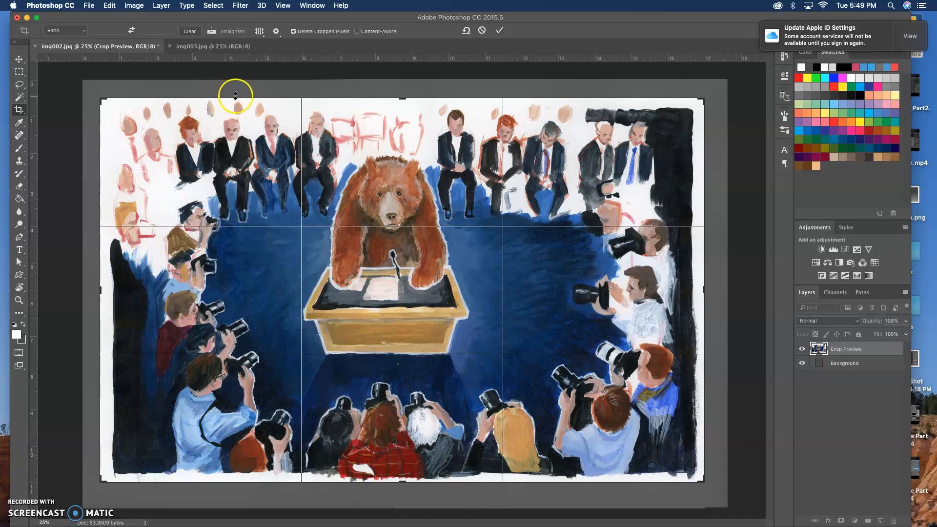
pyautogui.click(343, 90)
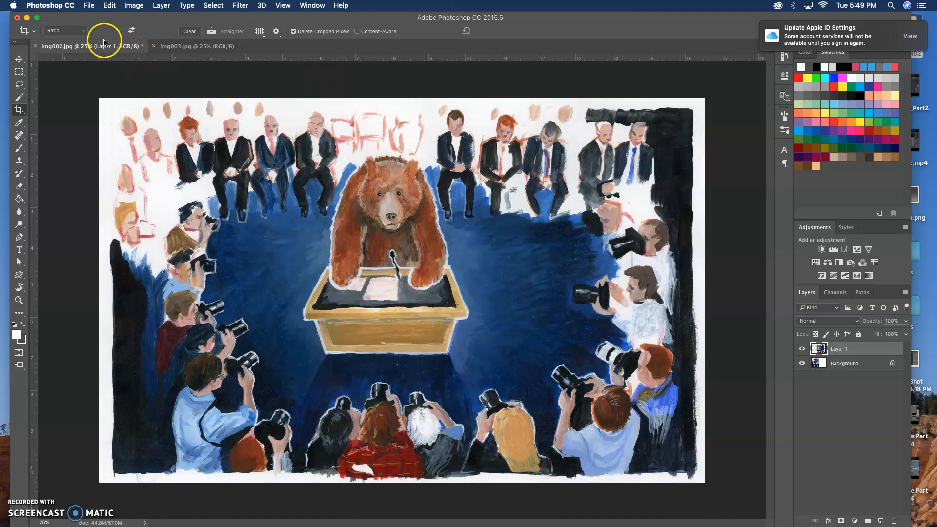
# Step: Start saving the combined image as a new file and name it bear
pyautogui.click(90, 6)
pyautogui.click(105, 107)
pyautogui.press('super+s')
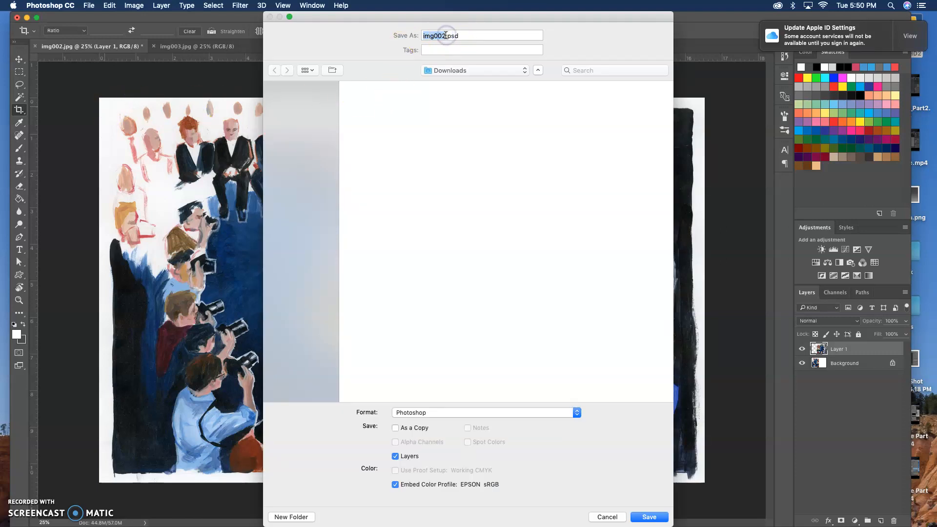
pyautogui.click(444, 35)
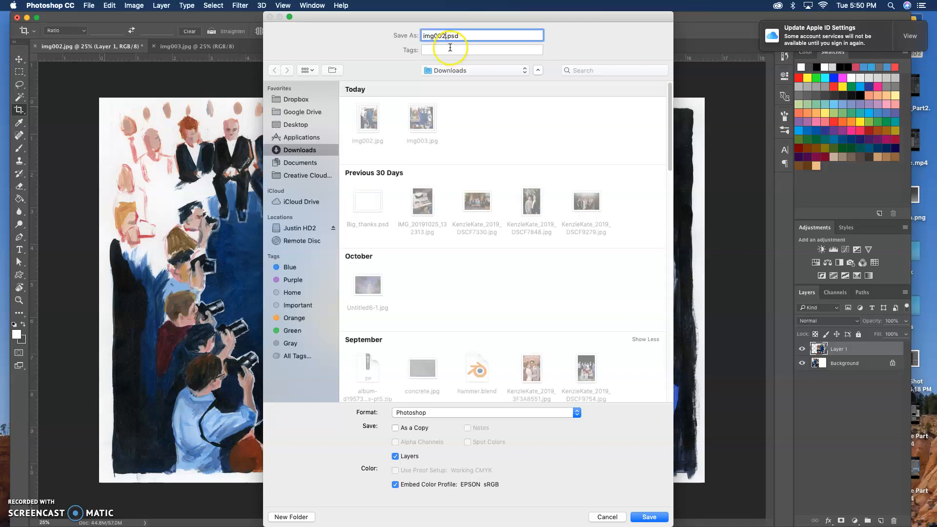
pyautogui.moveTo(444, 35); pyautogui.dragTo(400, 36)
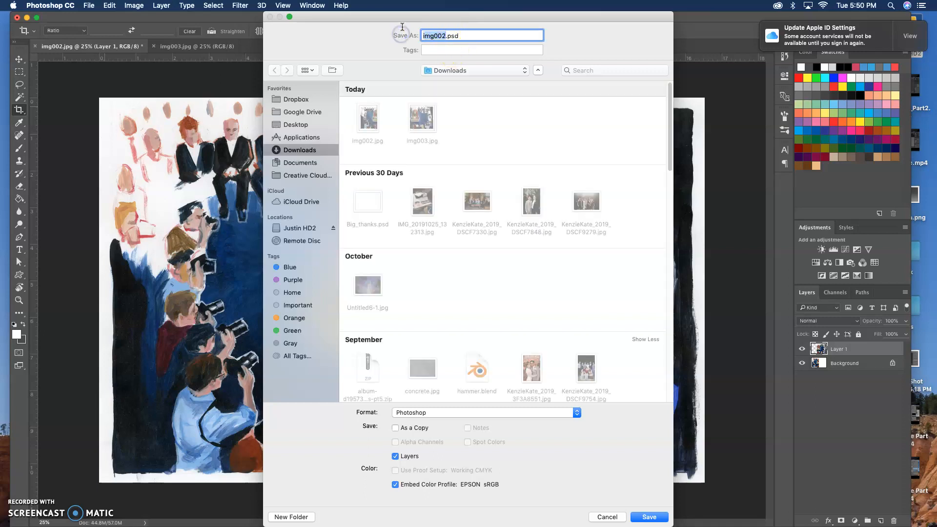
pyautogui.write('bear')
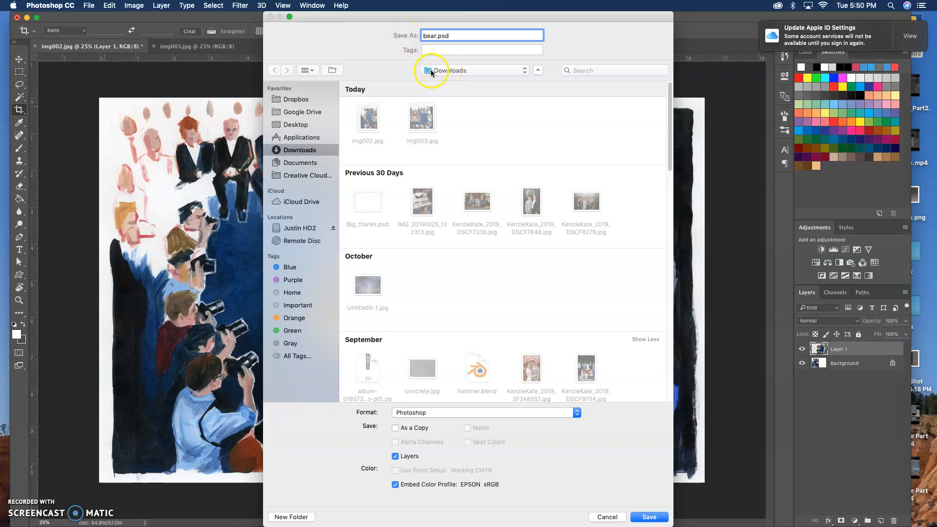
# Step: Save the file to the Desktop in JPEG format at quality 10 with the Baseline ("Standard") option
pyautogui.click(468, 71)
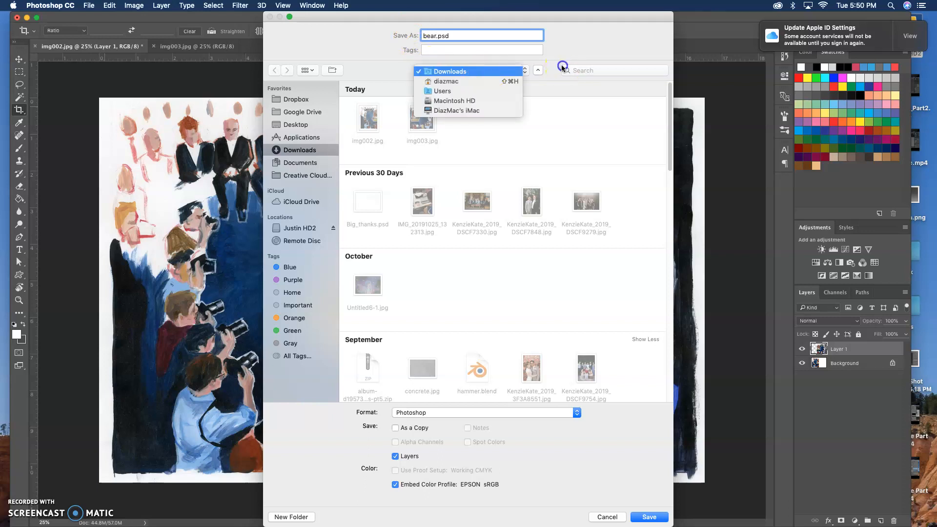
pyautogui.click(538, 72)
pyautogui.click(538, 71)
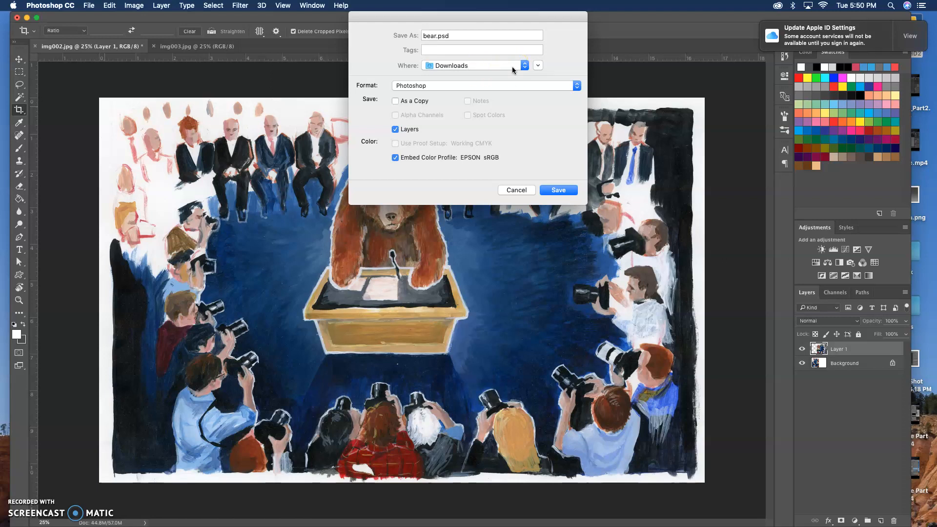
pyautogui.click(447, 184)
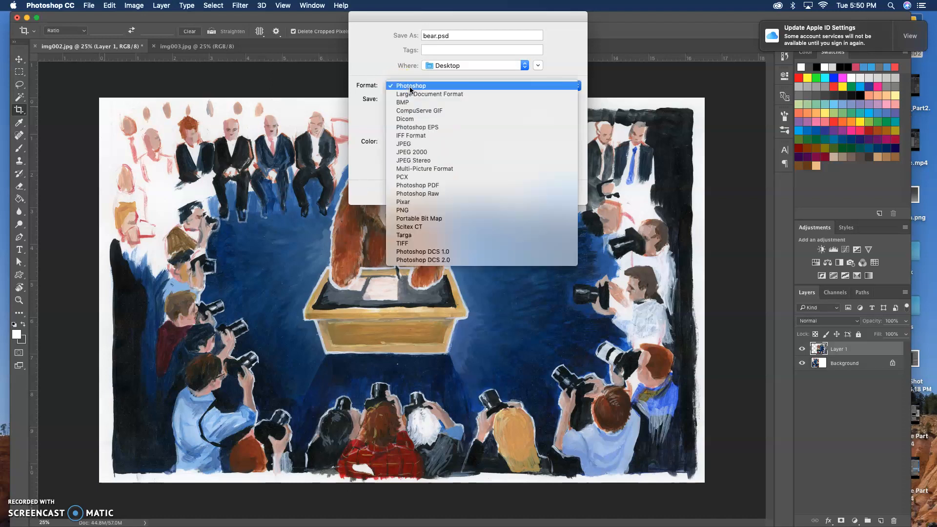
pyautogui.click(414, 143)
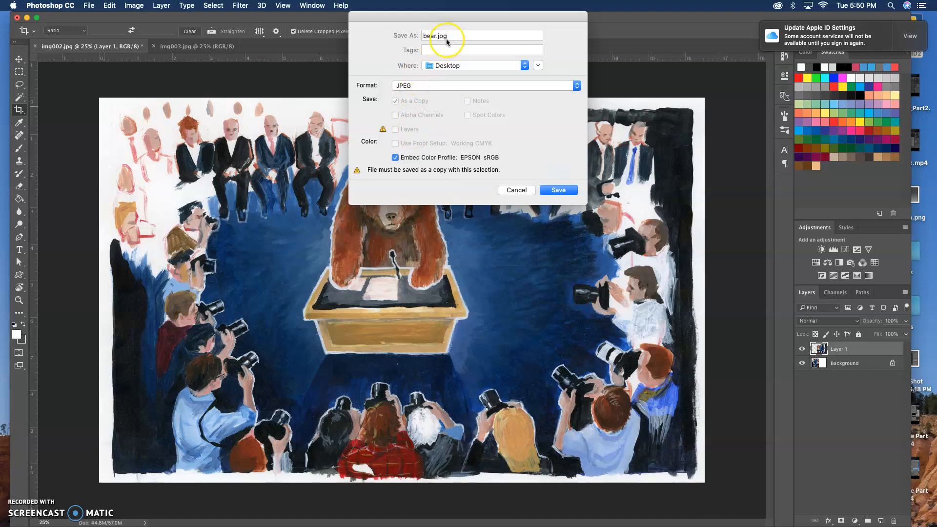
pyautogui.click(558, 190)
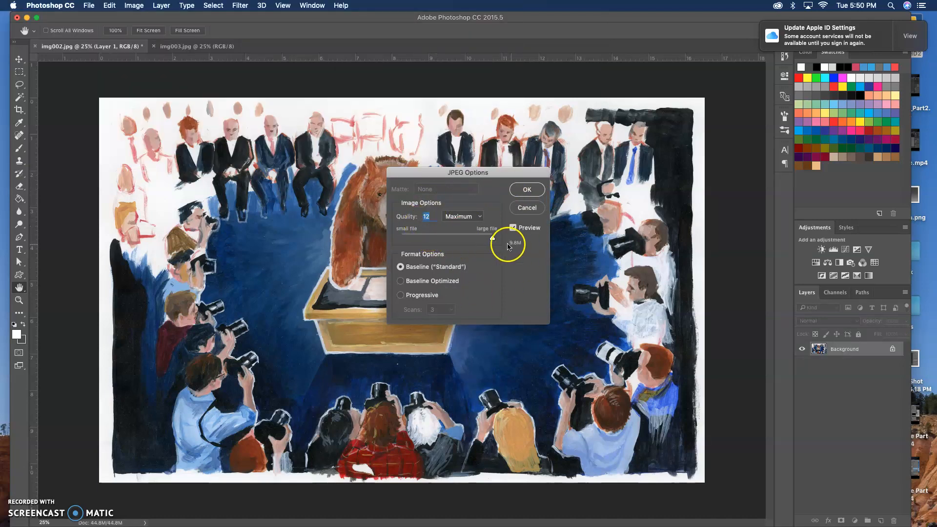
pyautogui.click(490, 237)
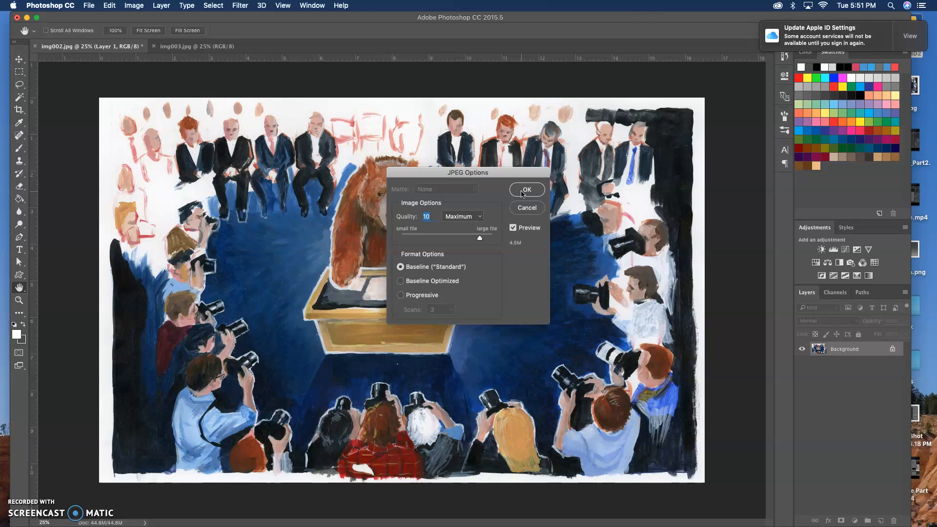
pyautogui.click(524, 192)
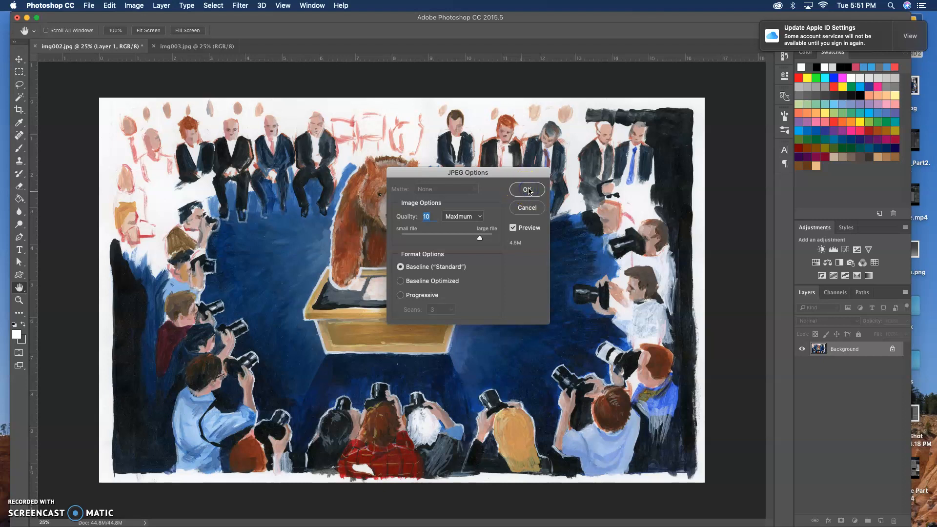